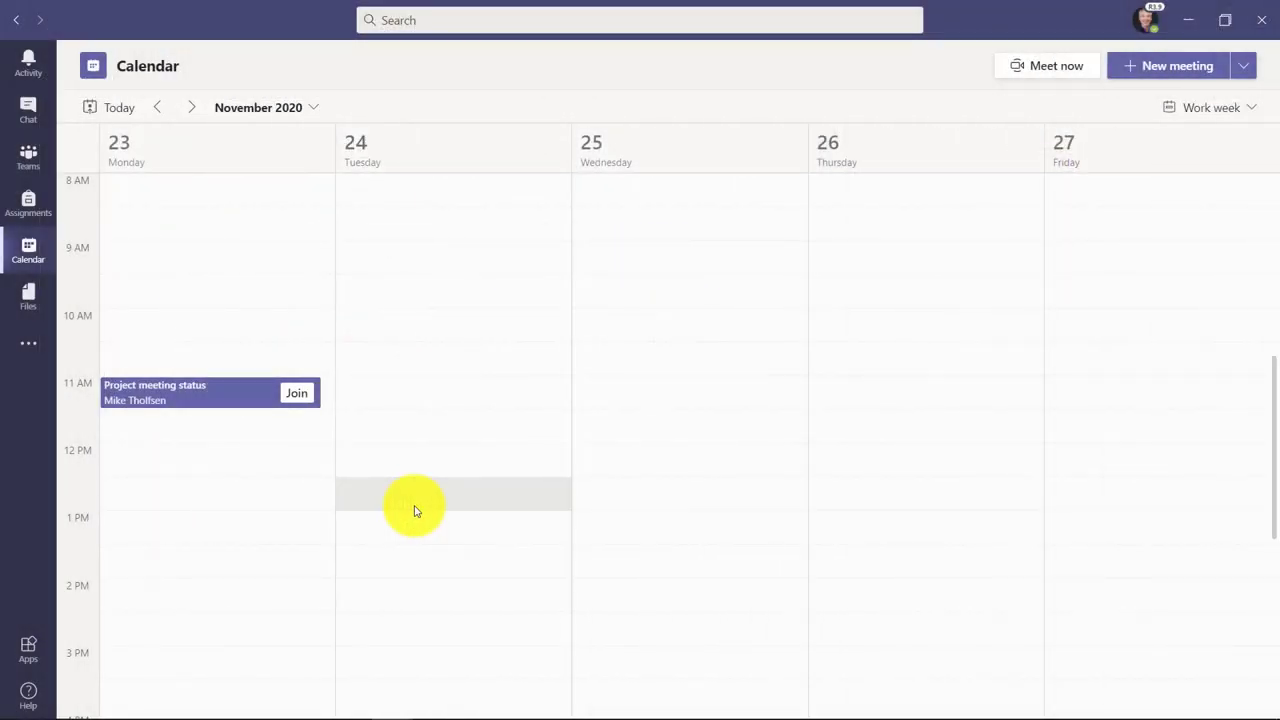
Join the Project meeting status calendar event with the camera off and the microphone muted.
click(293, 396)
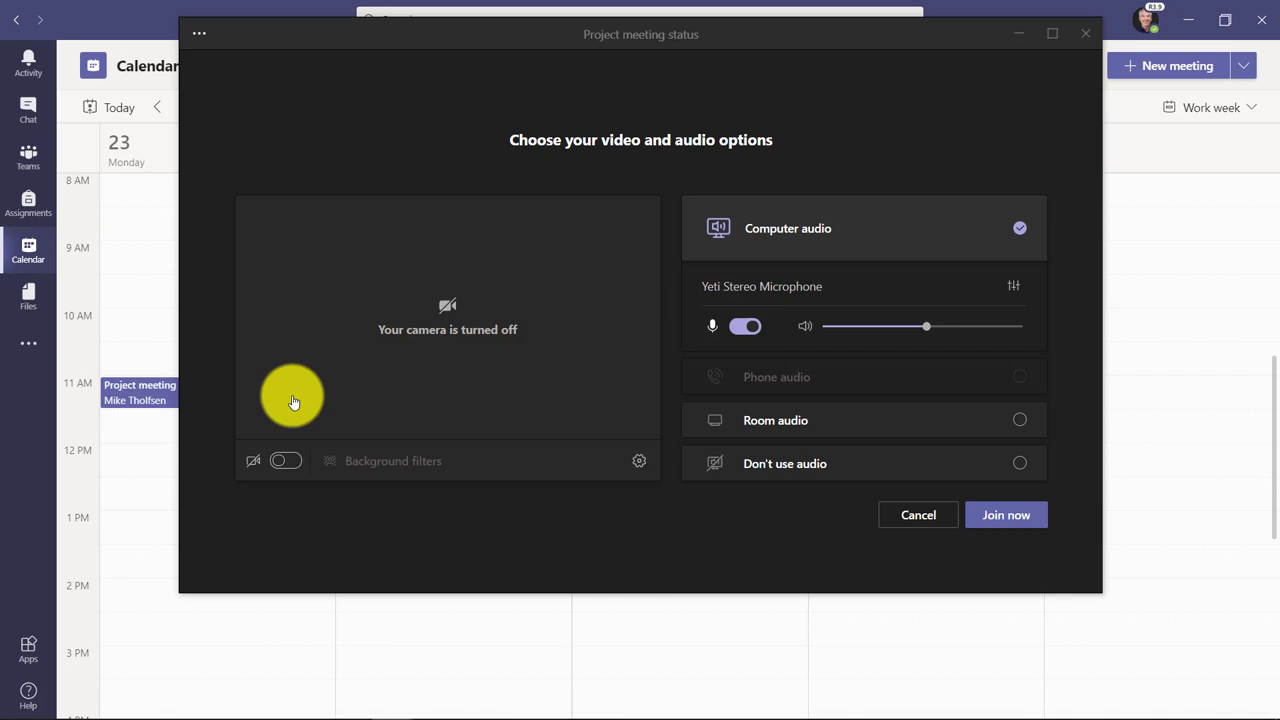
click(1014, 530)
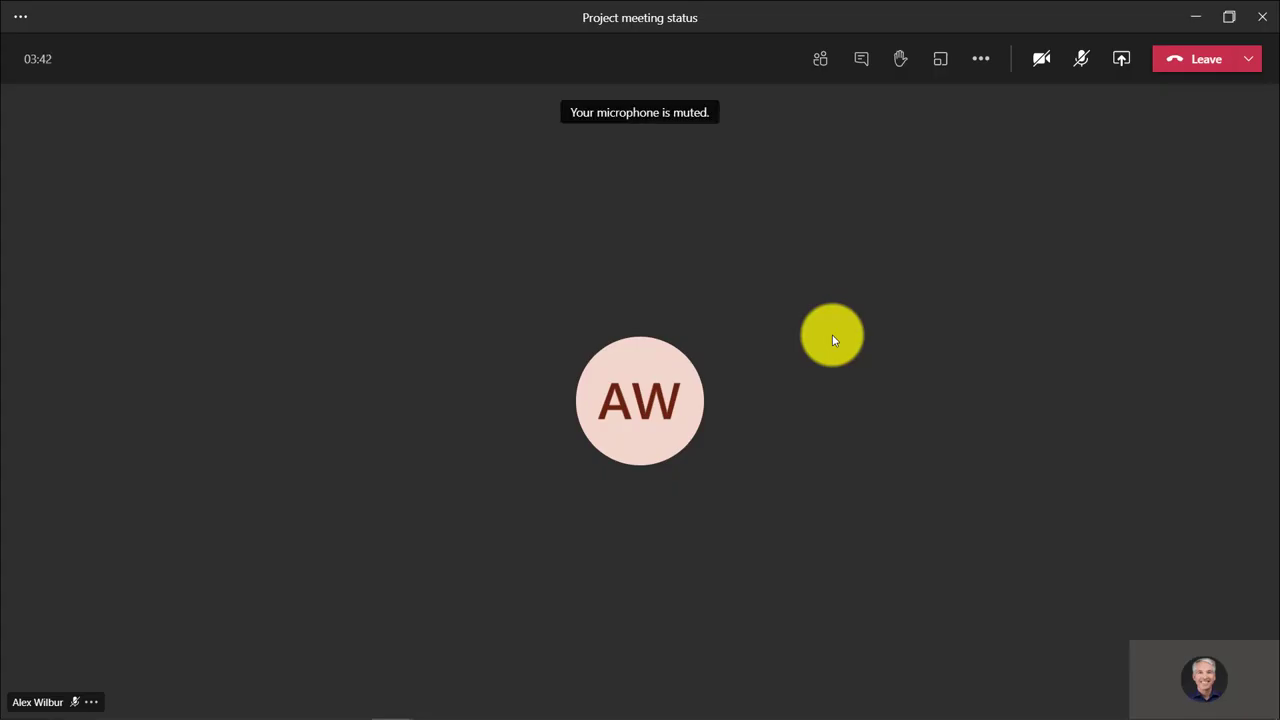
Share Screen #1, start the accessibility deck's slideshow from the current slide, then switch to OneNote.
click(1123, 62)
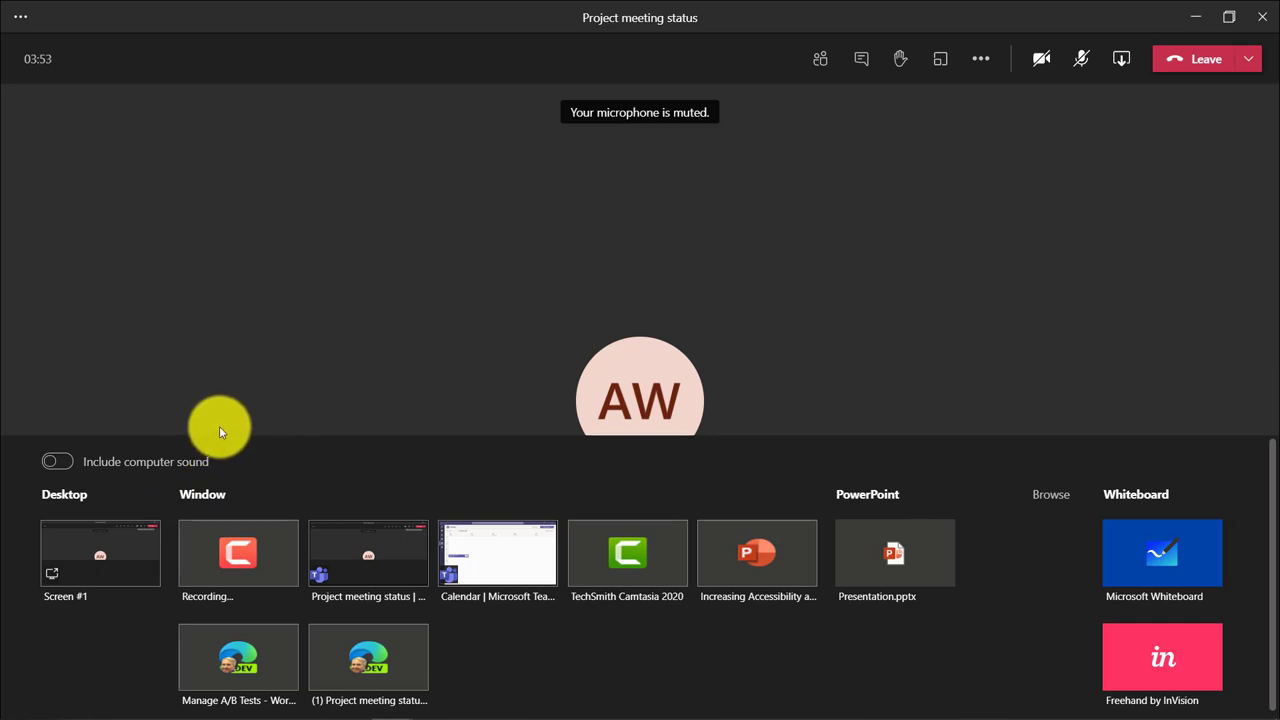
click(113, 562)
key(alt+Tab)
key(alt+Tab)
key(alt+Tab)
key(alt+Tab)
key(alt+Tab)
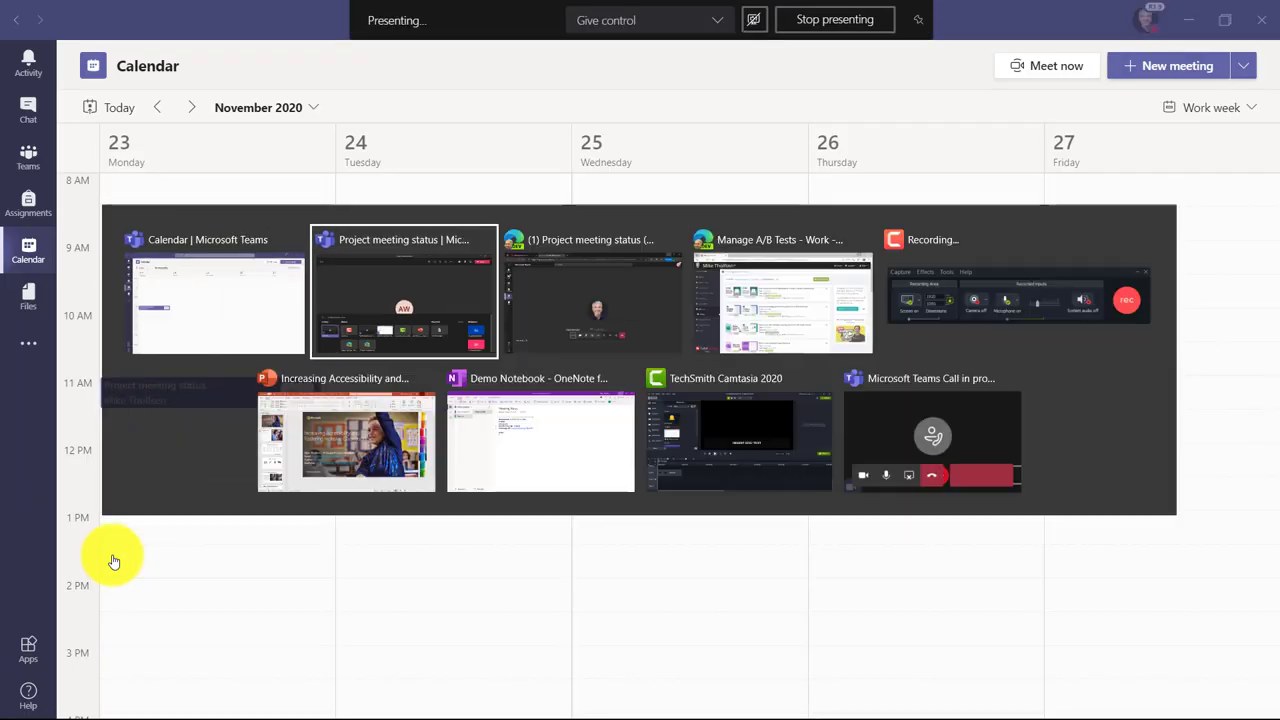
click(420, 41)
click(97, 82)
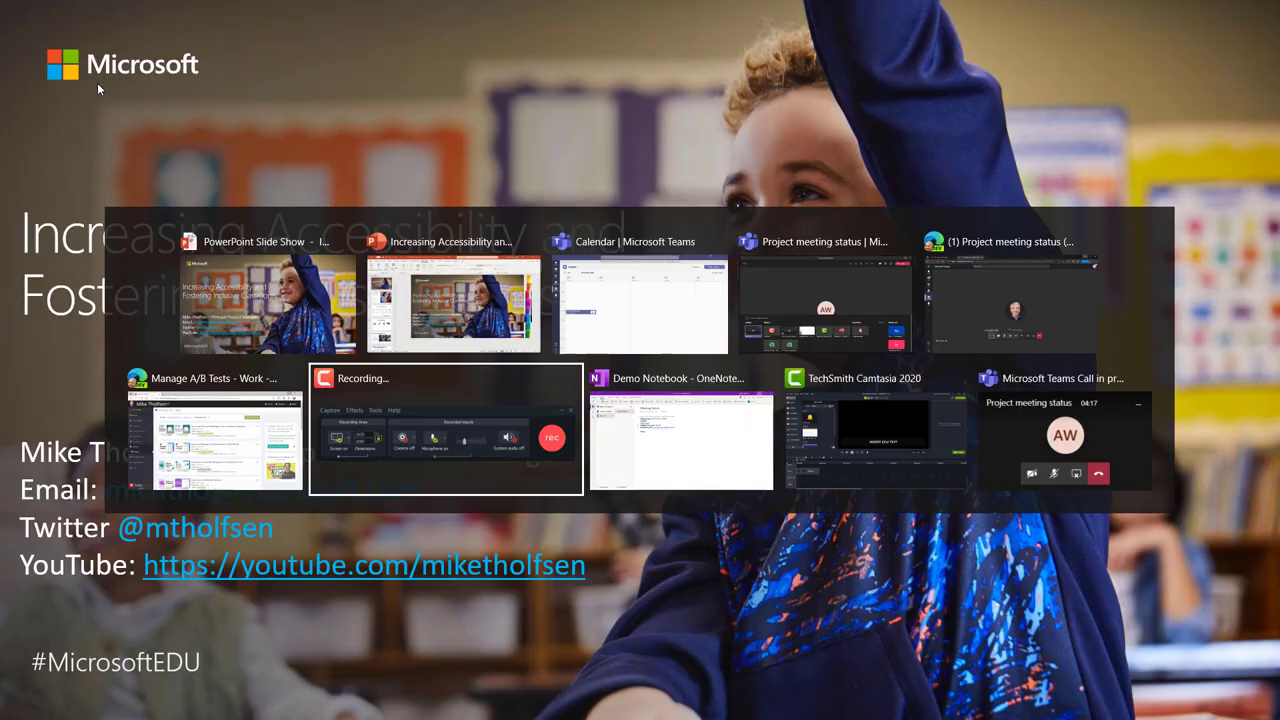
key(alt+Tab)
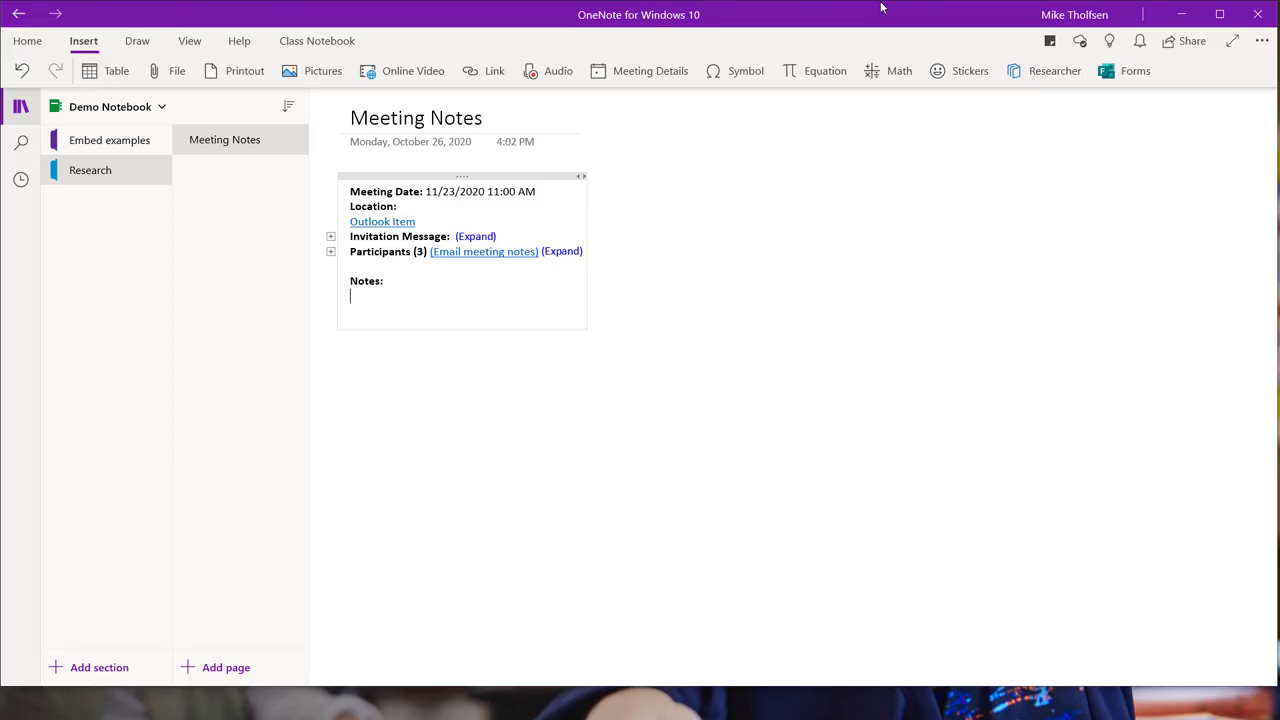
Stop the screen share and share only the 'Increasing Accessibility…' PowerPoint window instead.
click(829, 20)
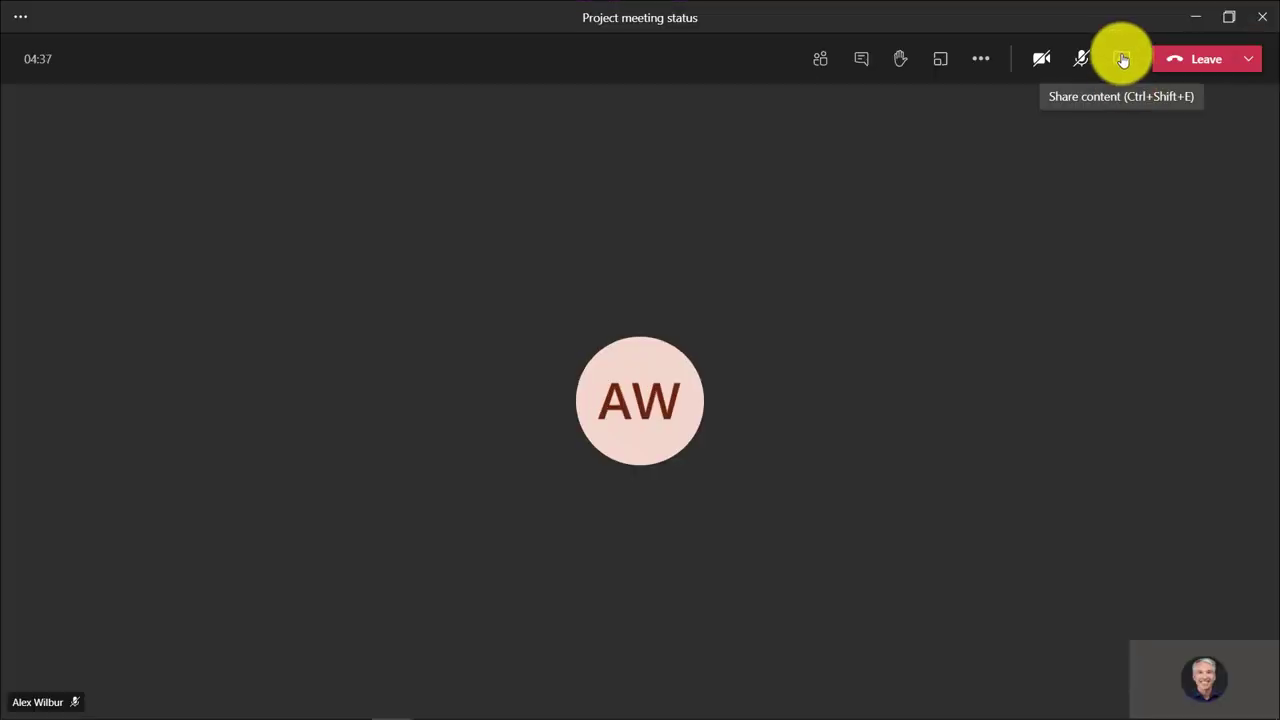
click(1123, 59)
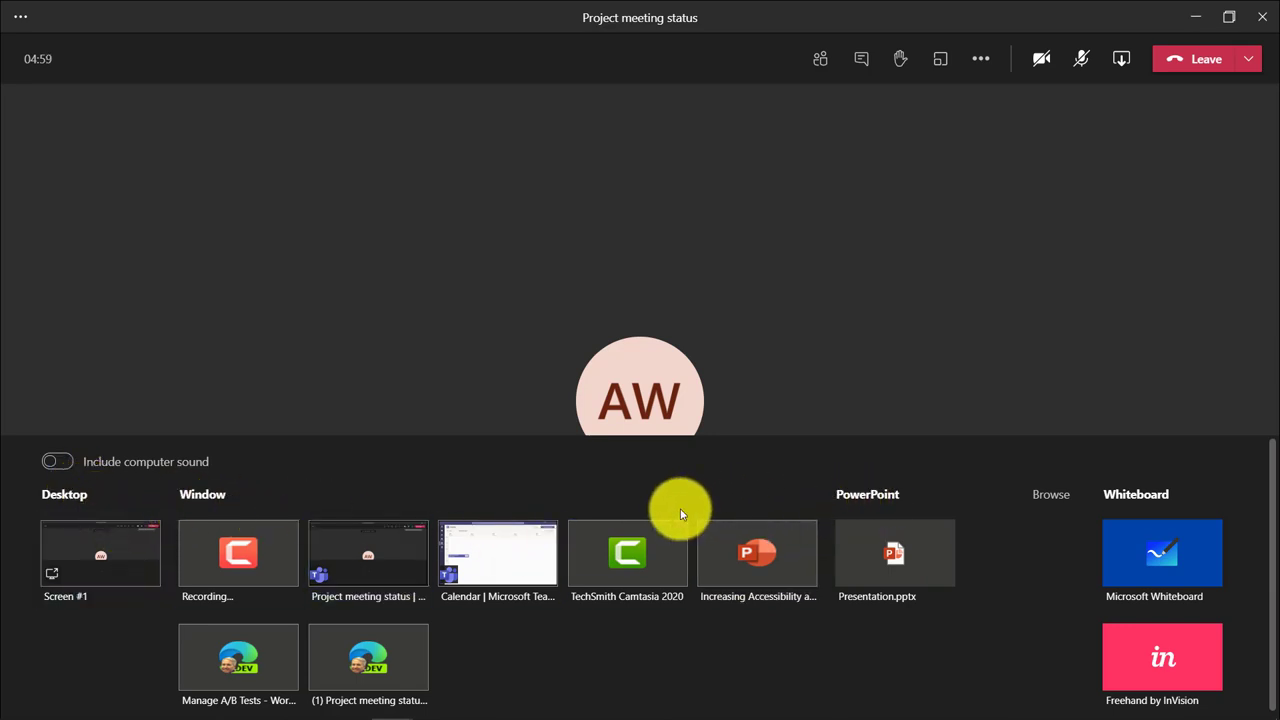
click(736, 560)
Start the slideshow From Beginning so Presenter View opens on slide 1 of 78.
click(40, 97)
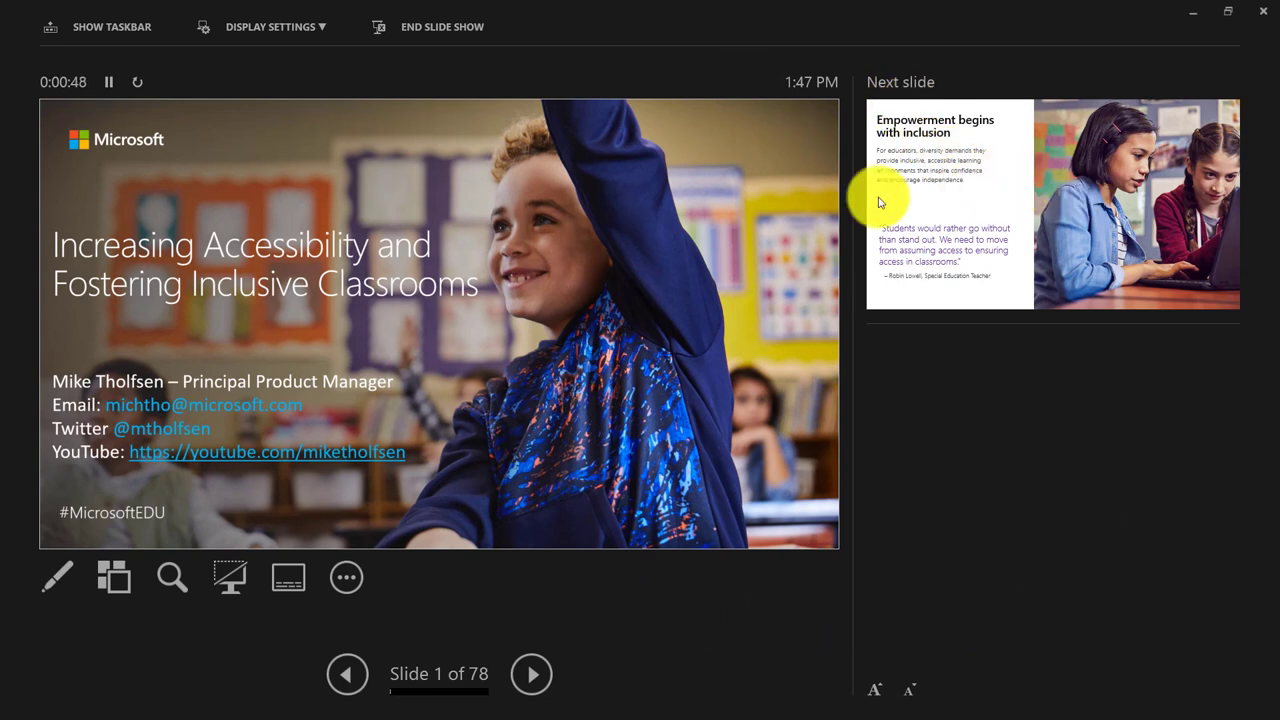
click(117, 577)
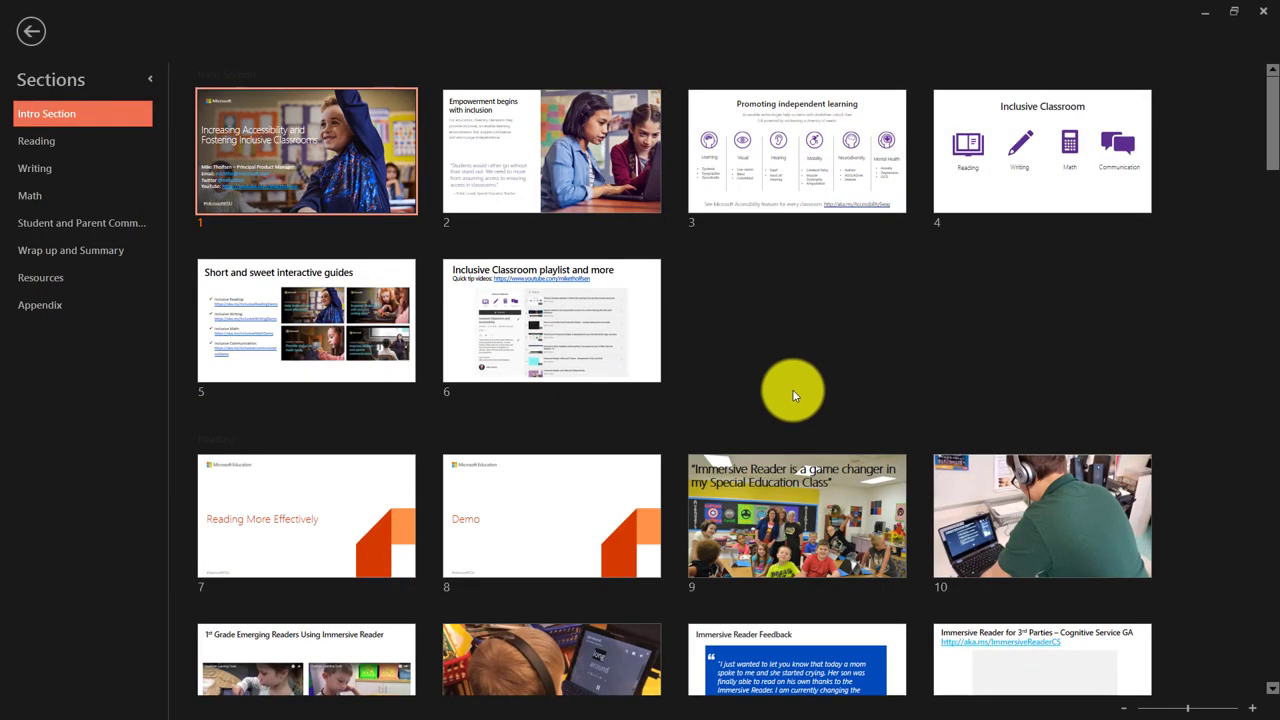
scroll(793, 395, down, 7)
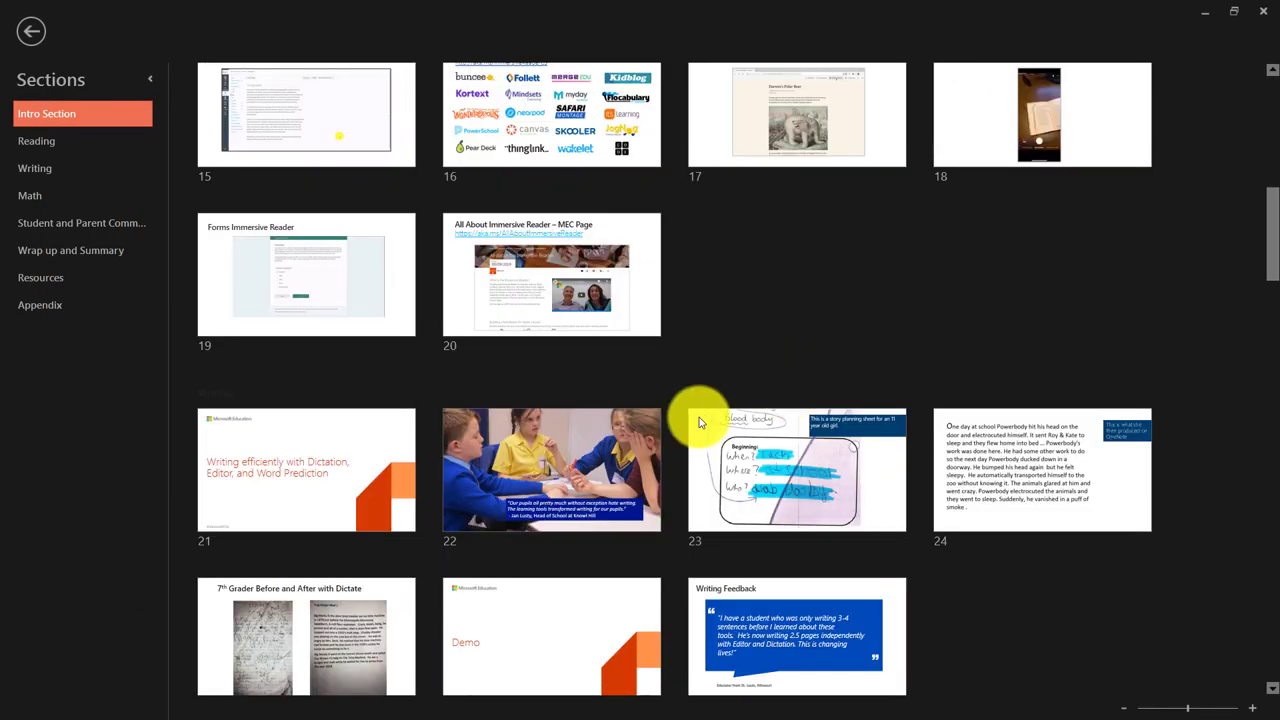
click(545, 460)
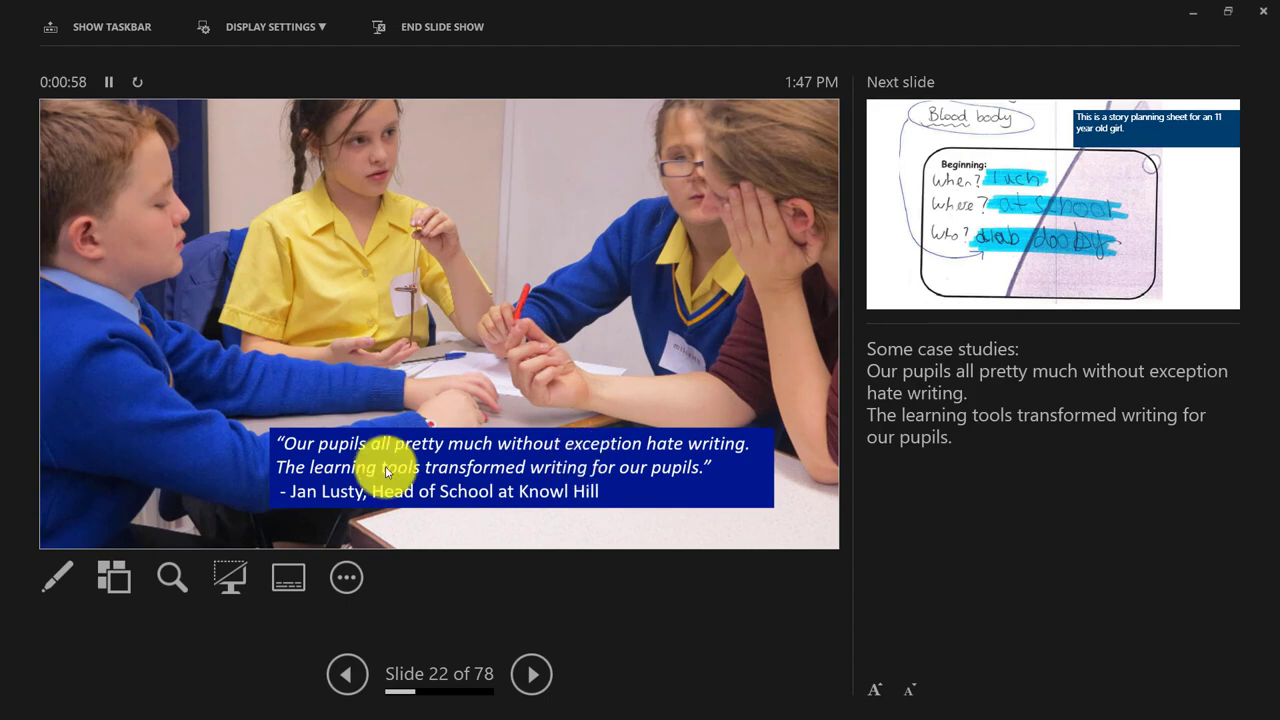
click(114, 577)
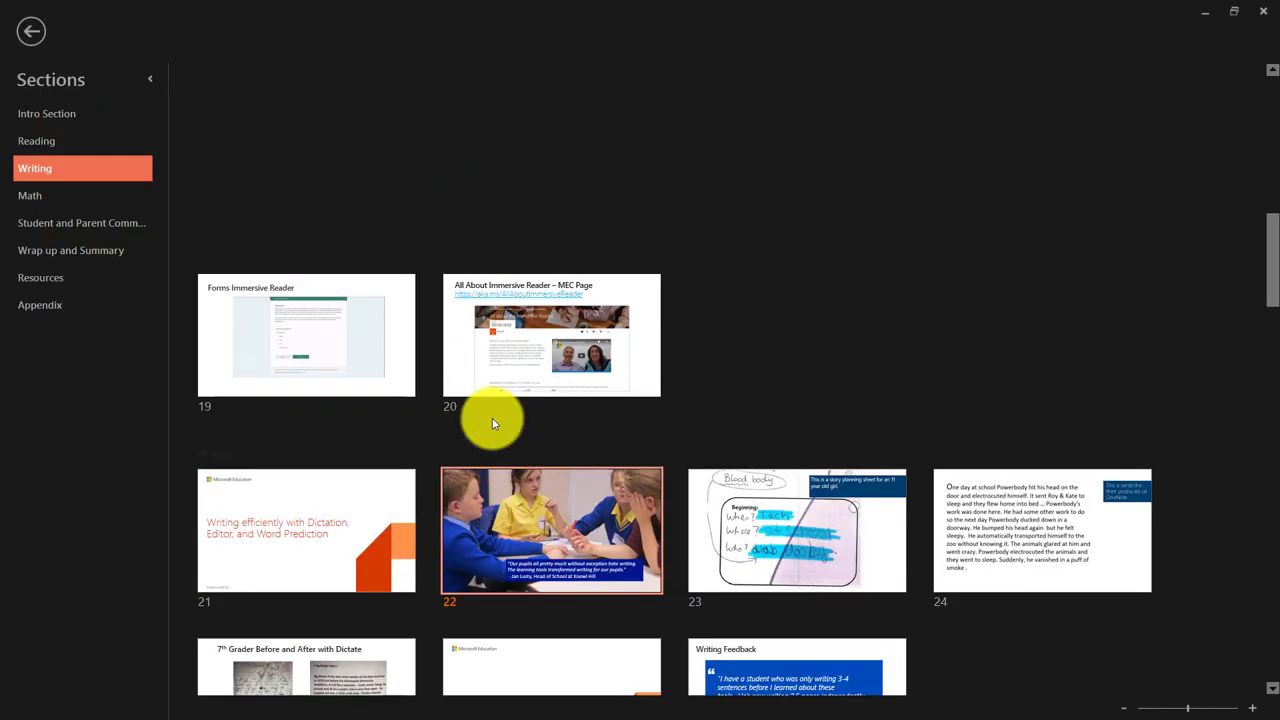
scroll(492, 418, up, 5)
scroll(492, 418, down, 5)
scroll(492, 418, up, 5)
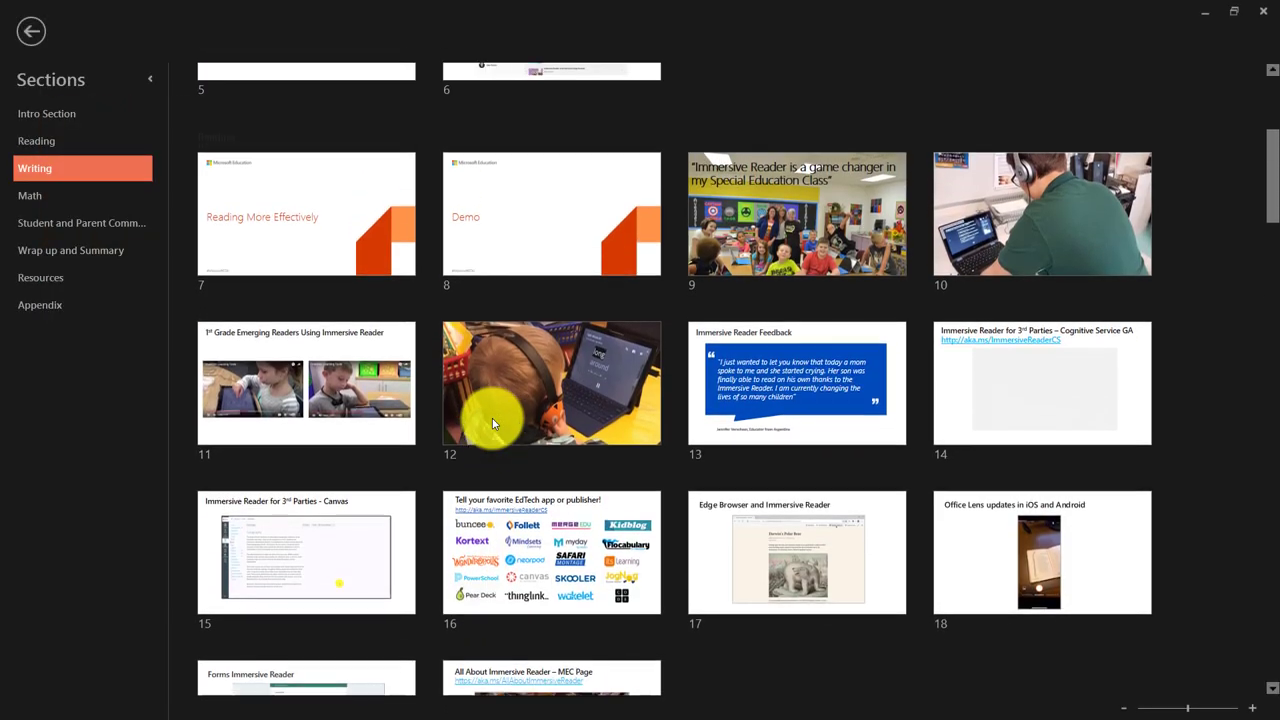
scroll(492, 418, up, 3)
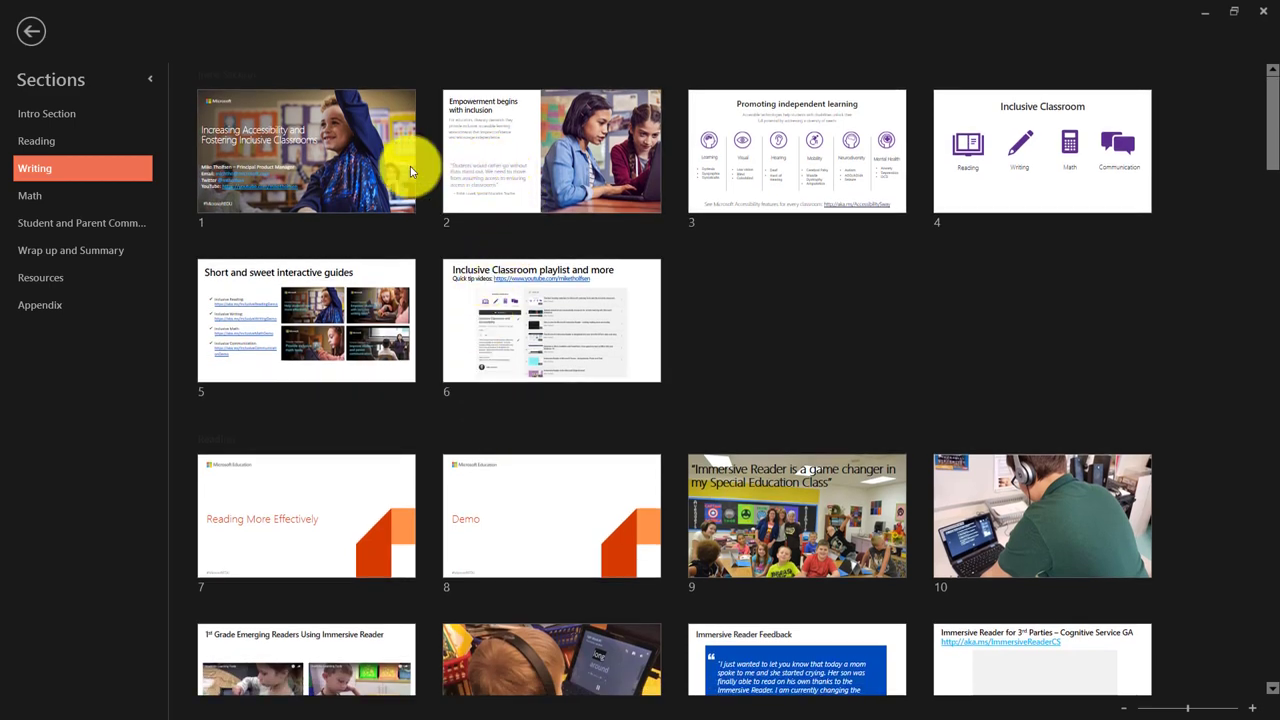
click(341, 177)
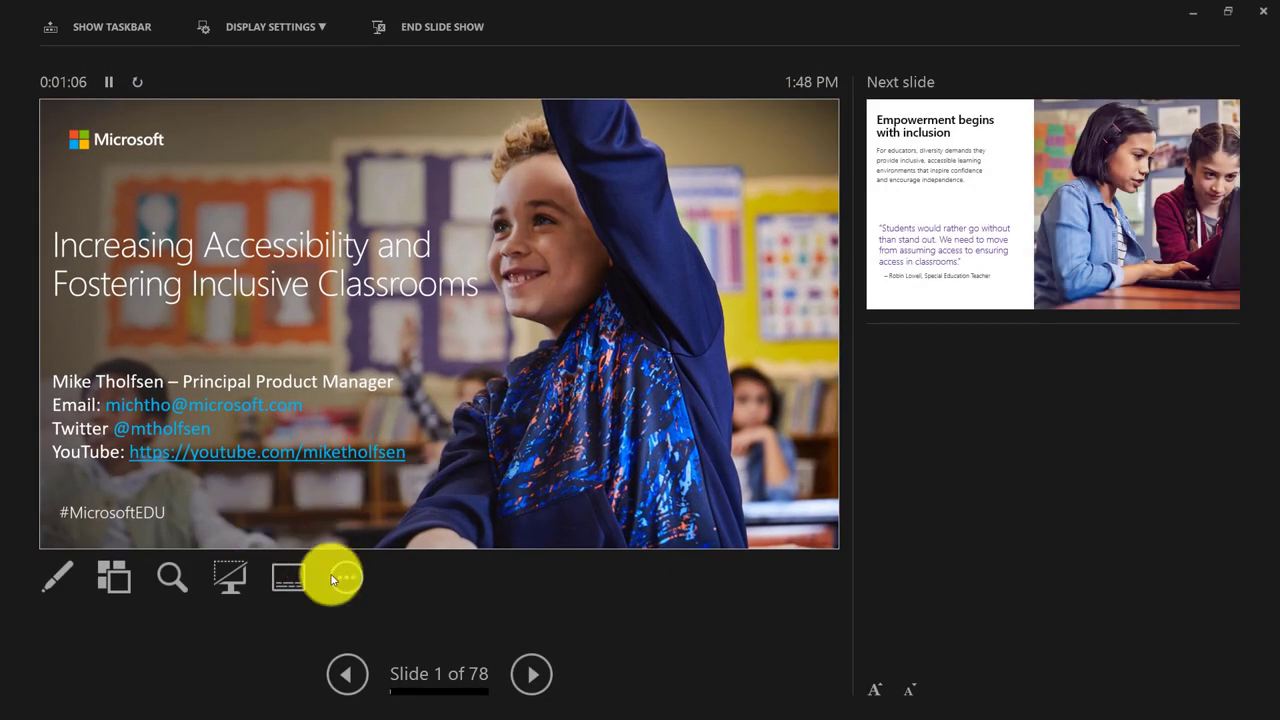
Advance to slide 4, Inclusive Classroom, and circle its Writing icon with the red Pen.
click(536, 676)
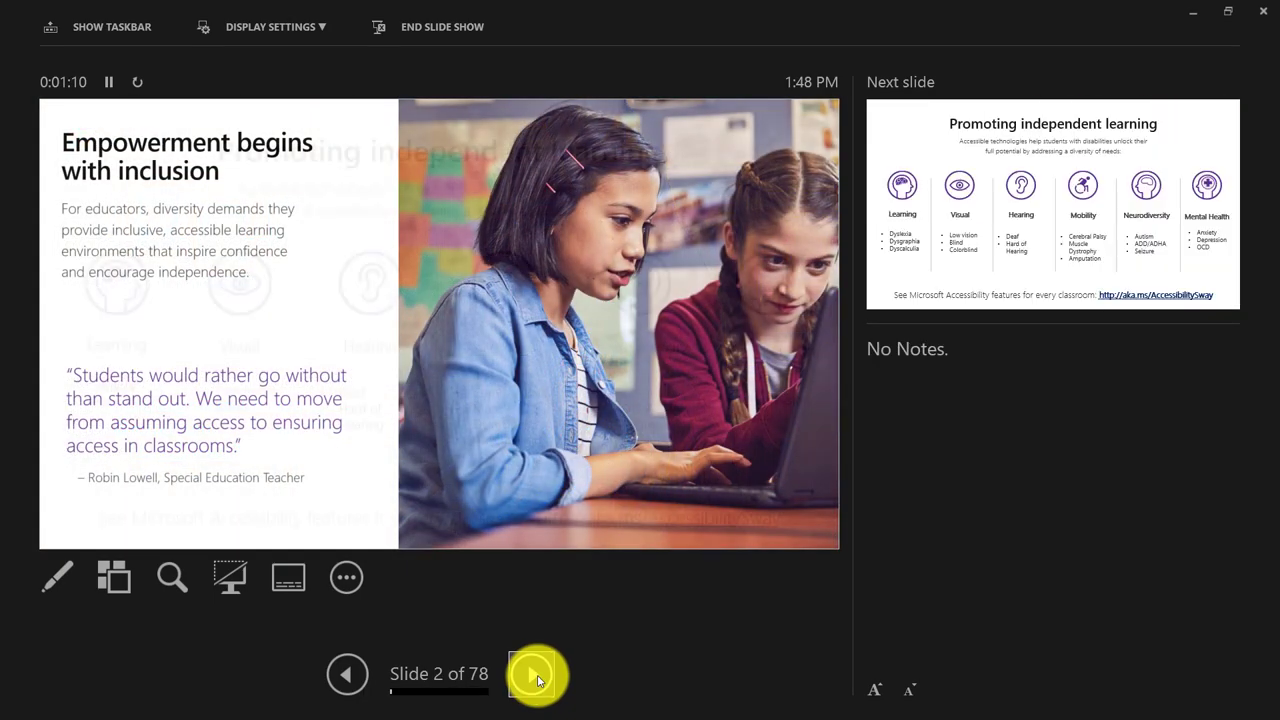
click(536, 676)
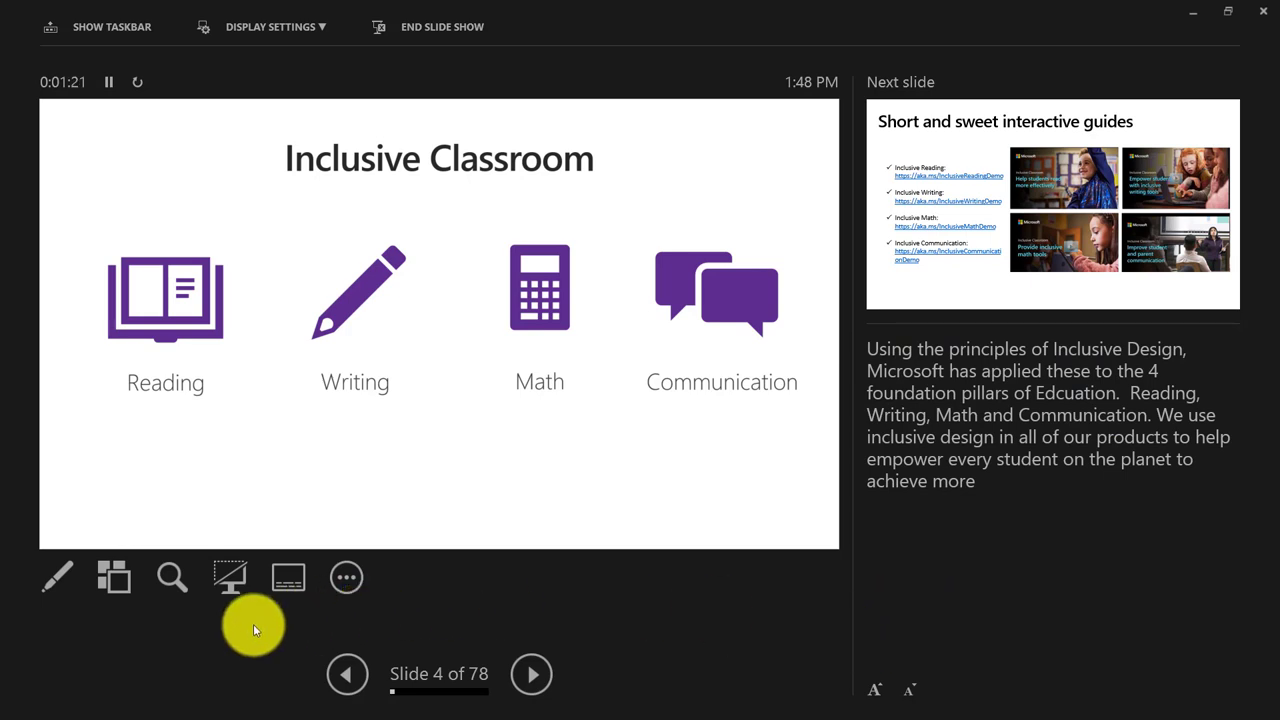
click(60, 578)
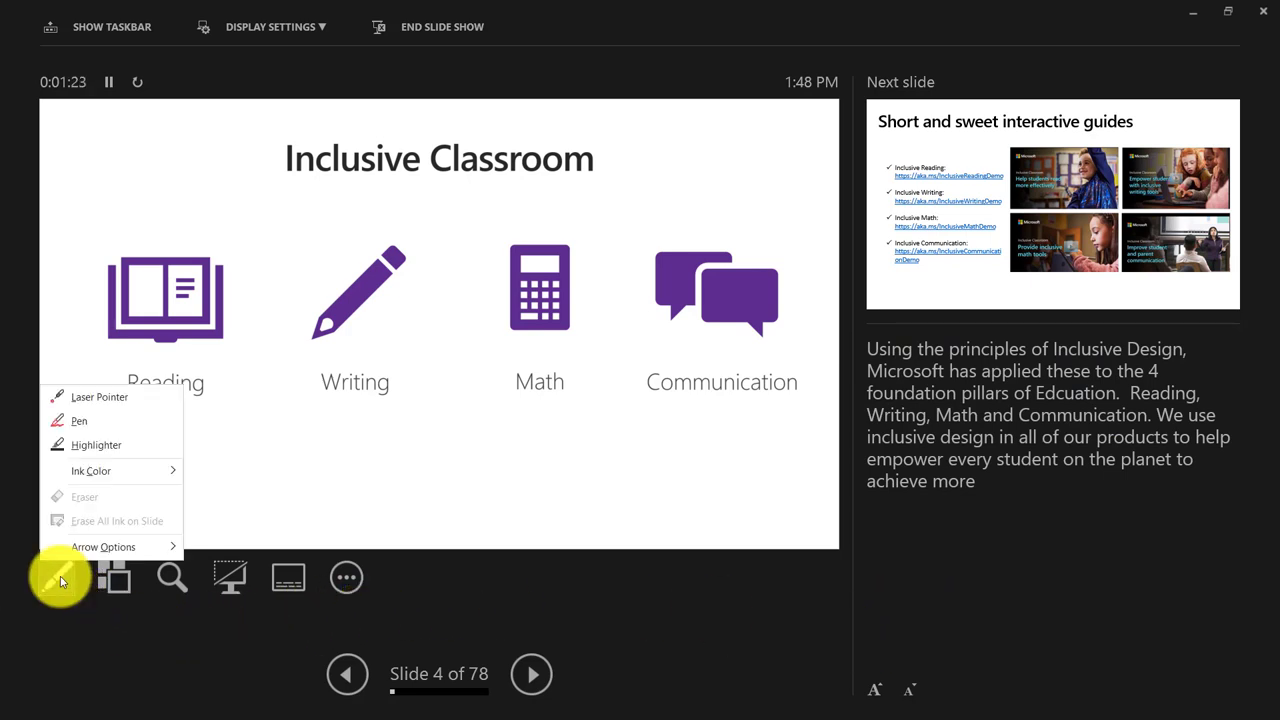
click(89, 421)
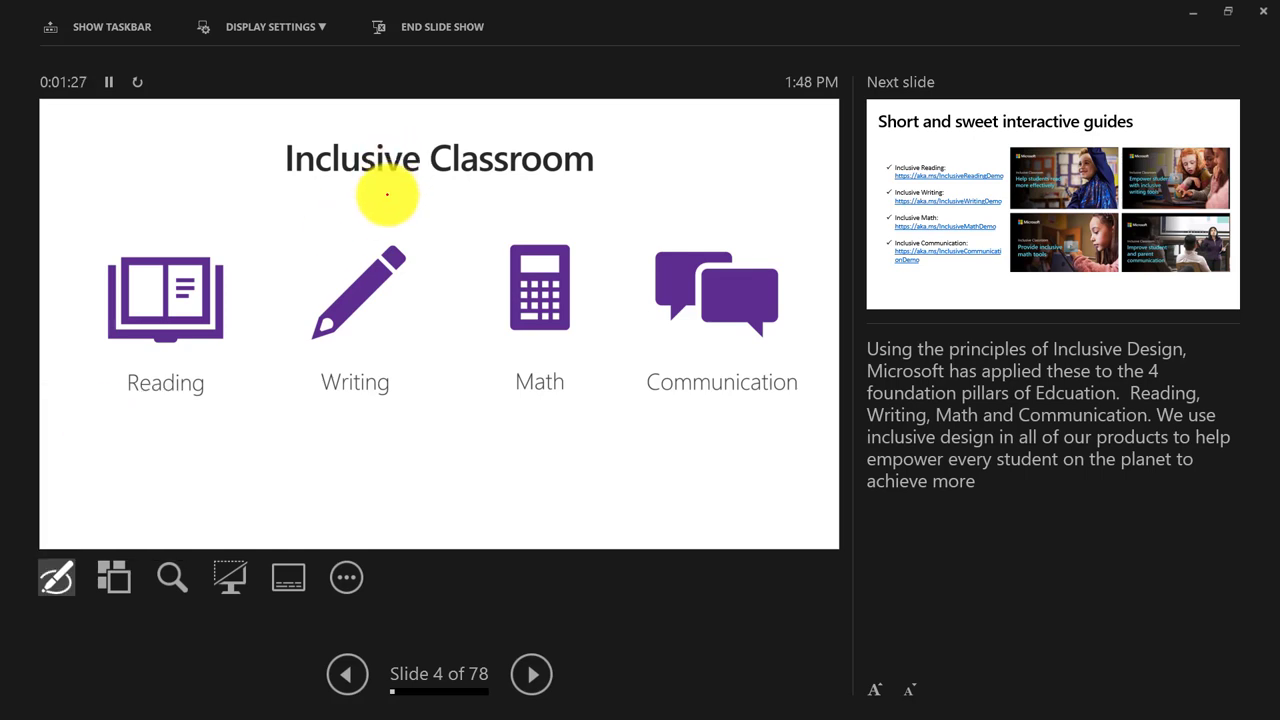
mouse_move(388, 195)
mouse_down()
mouse_move(314, 220)
mouse_move(263, 354)
mouse_move(392, 404)
mouse_move(394, 180)
mouse_move(370, 204)
mouse_up()
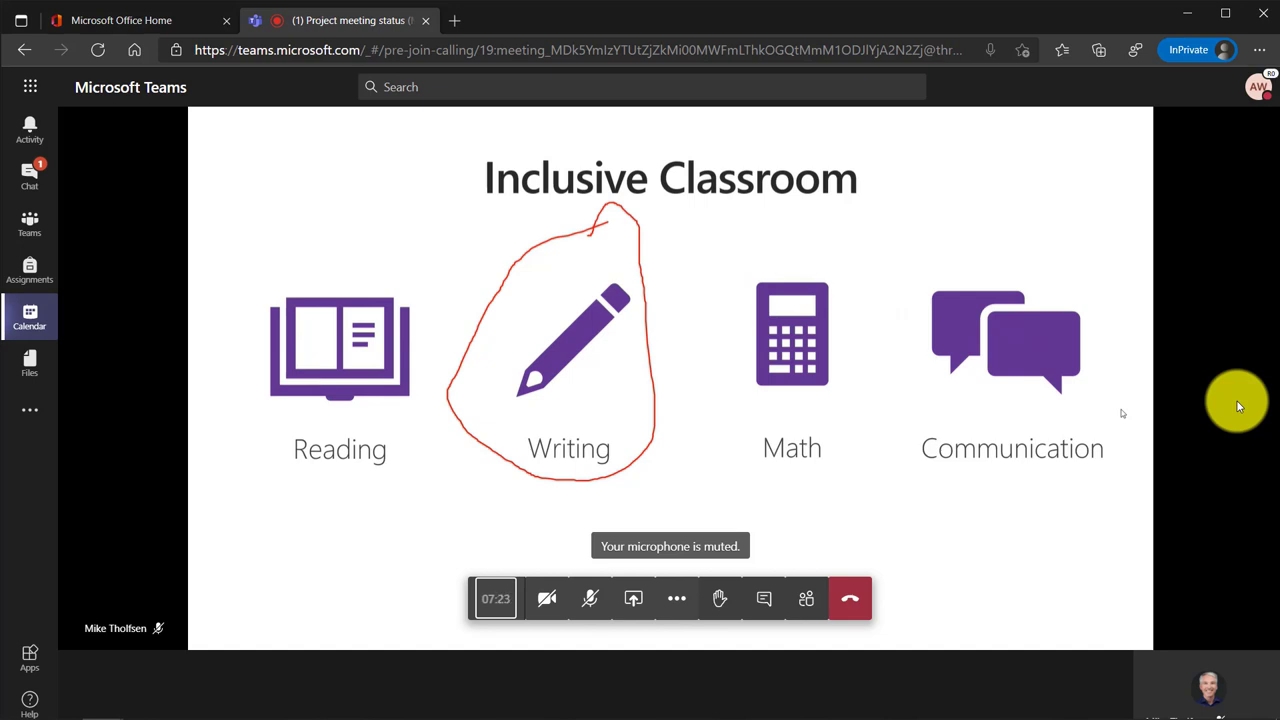
Switch from the Teams meeting view back to PowerPoint's Presenter View on slide 4.
key(ctrl+super+Left)
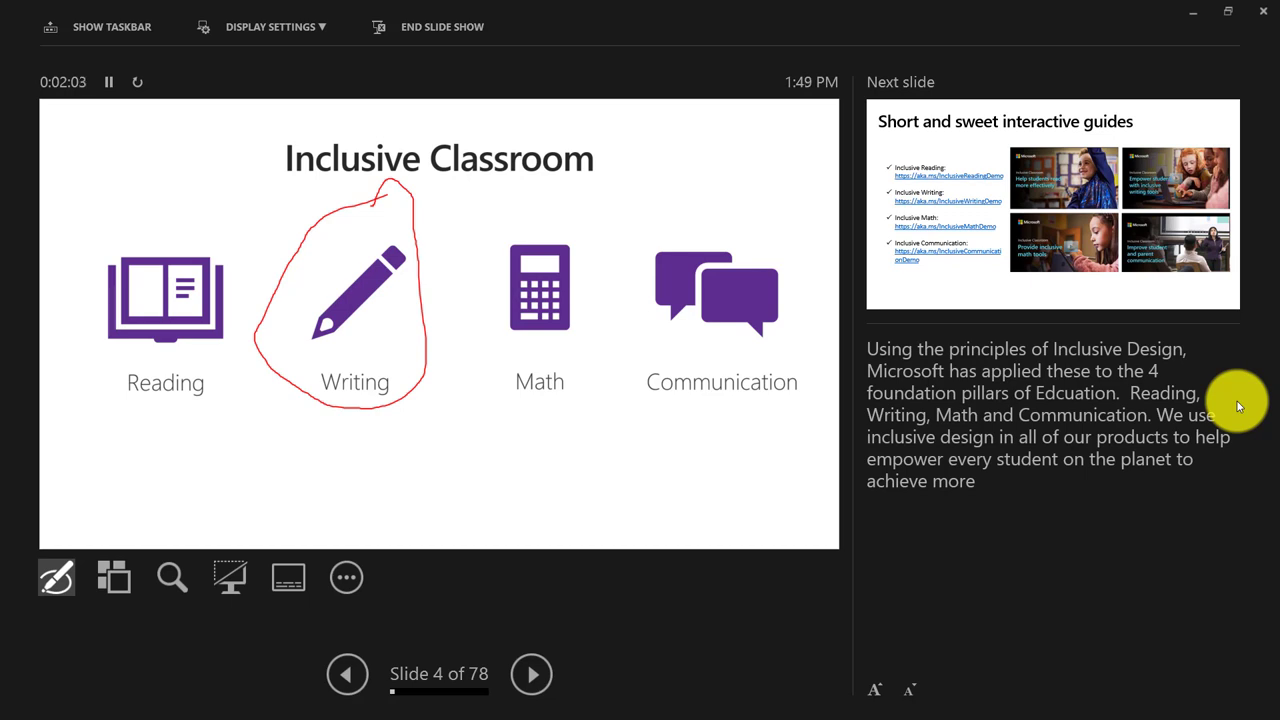
In OneNote, add a 'Quick notes' line under Notes tagged Important with Ctrl+2.
key(alt+Tab)
key(alt+Tab)
key(alt+Tab)
key(alt+Tab)
key(alt+Tab)
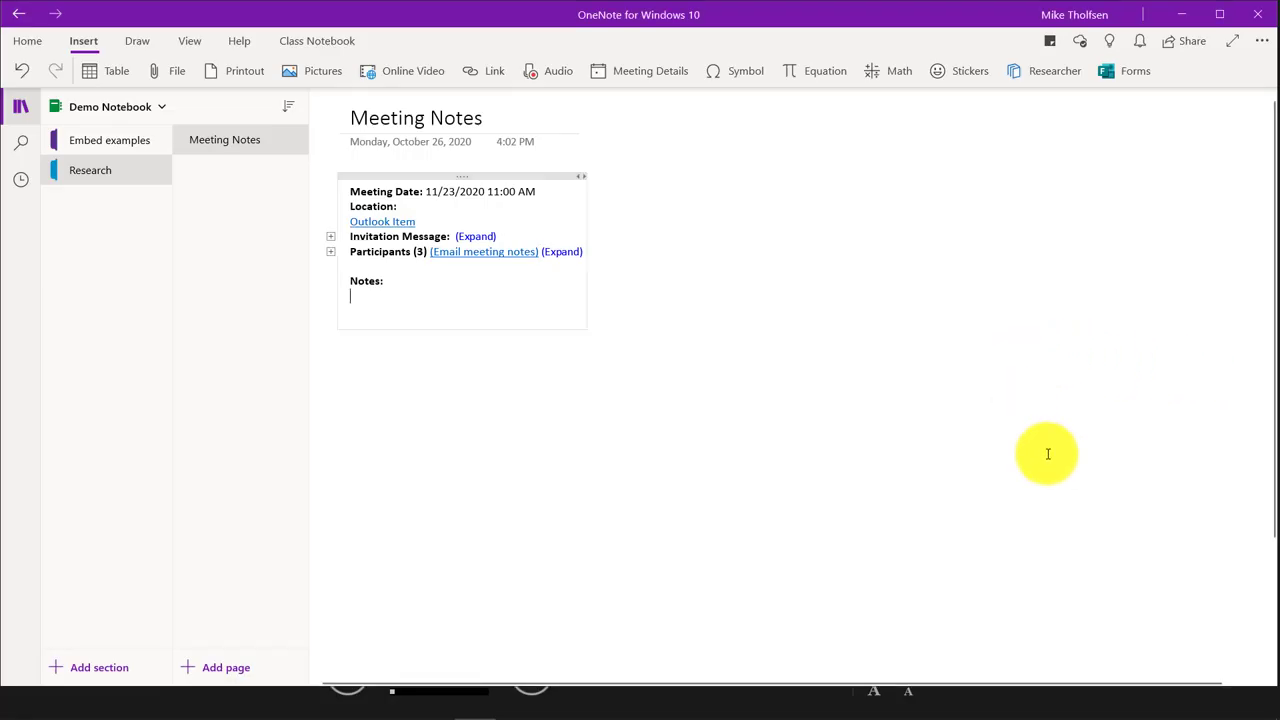
text(Quick note)
key(ctrl+2)
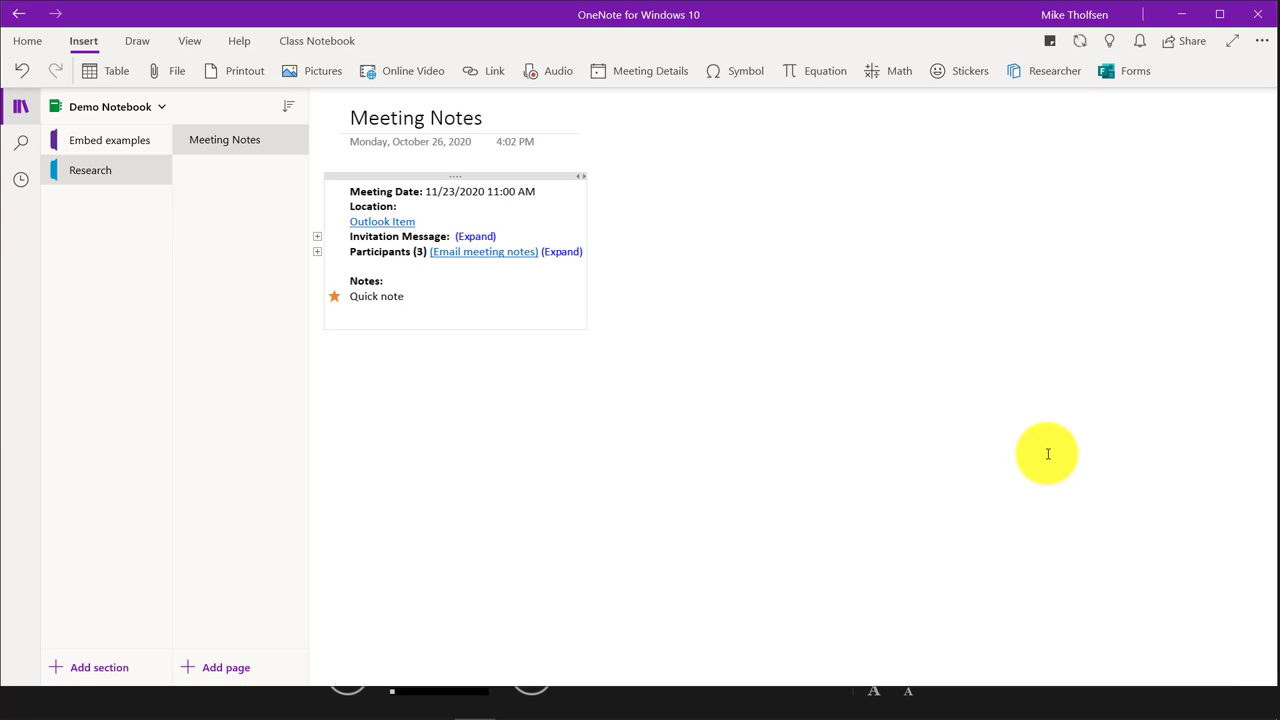
text(s)
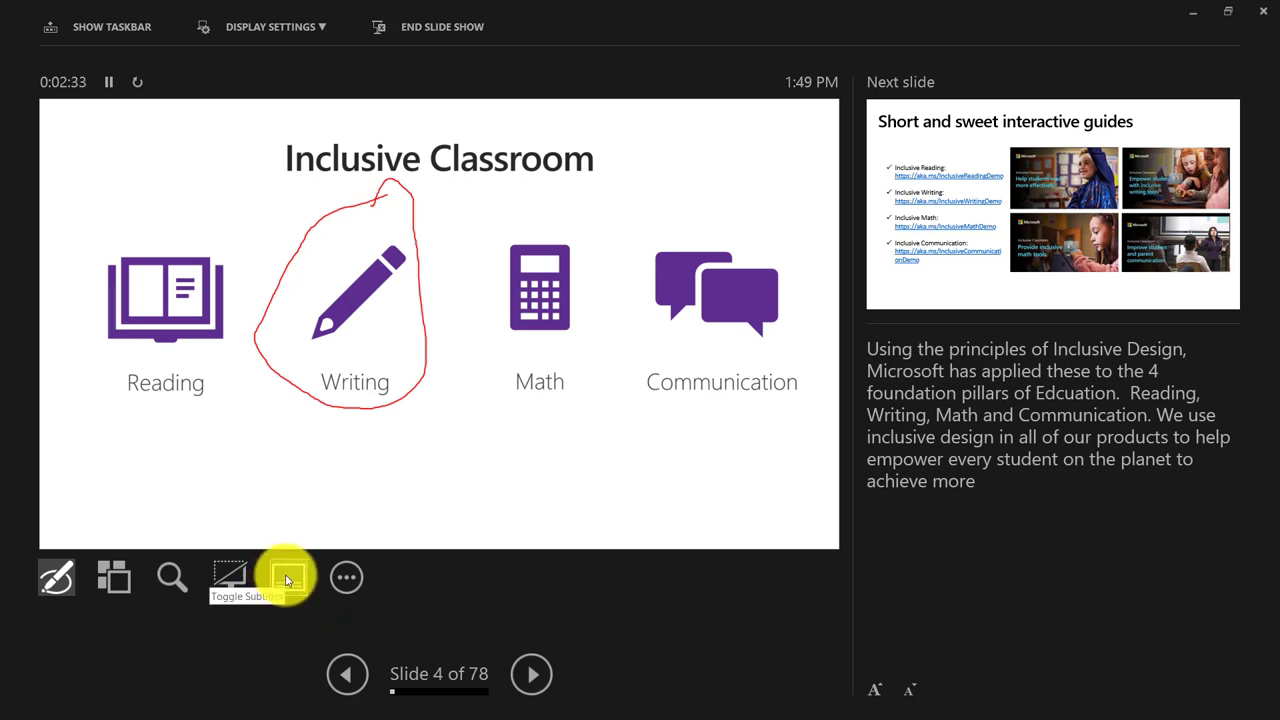
Turn on subtitles for the slideshow and bring up the Subtitle Settings menu.
click(286, 580)
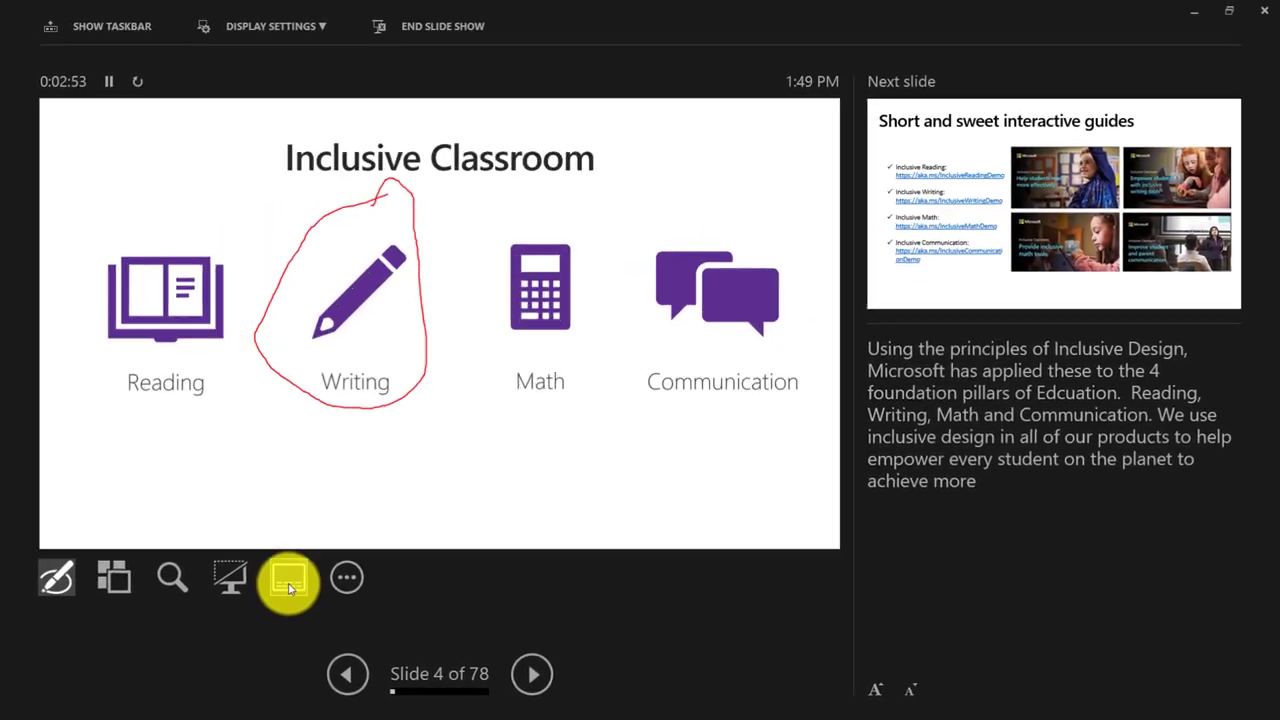
click(490, 517)
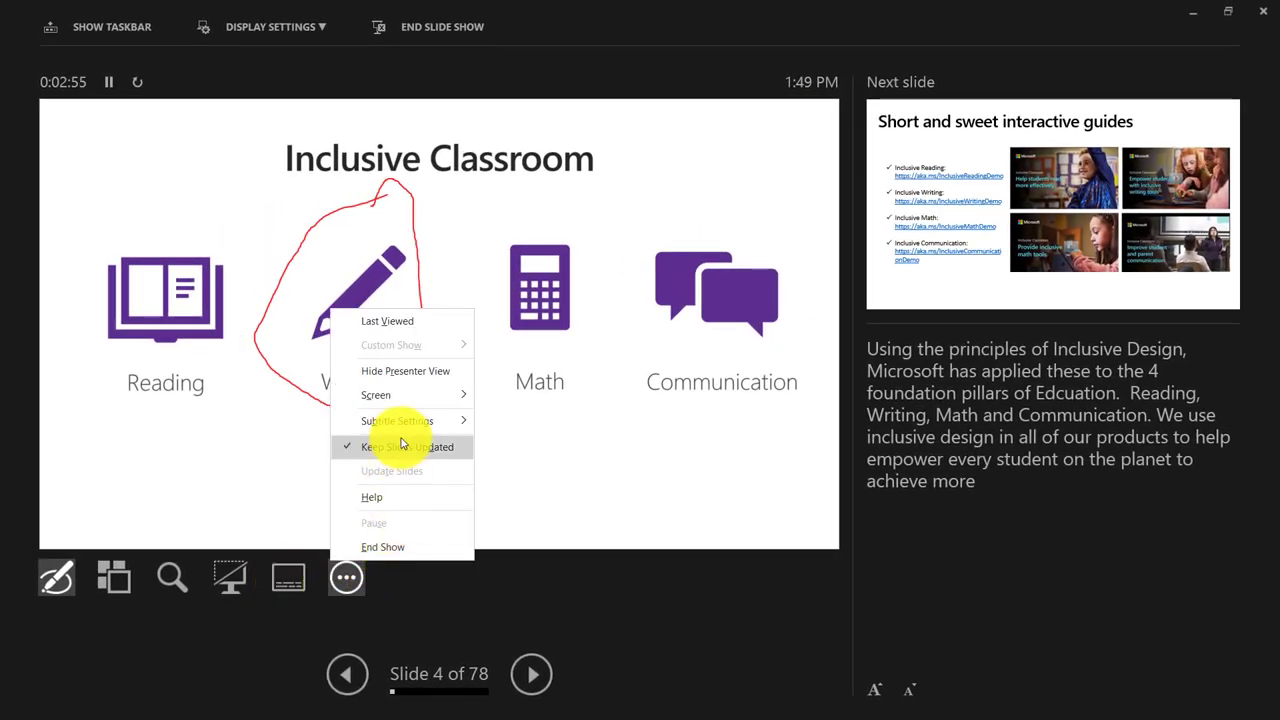
mouse_move(400, 422)
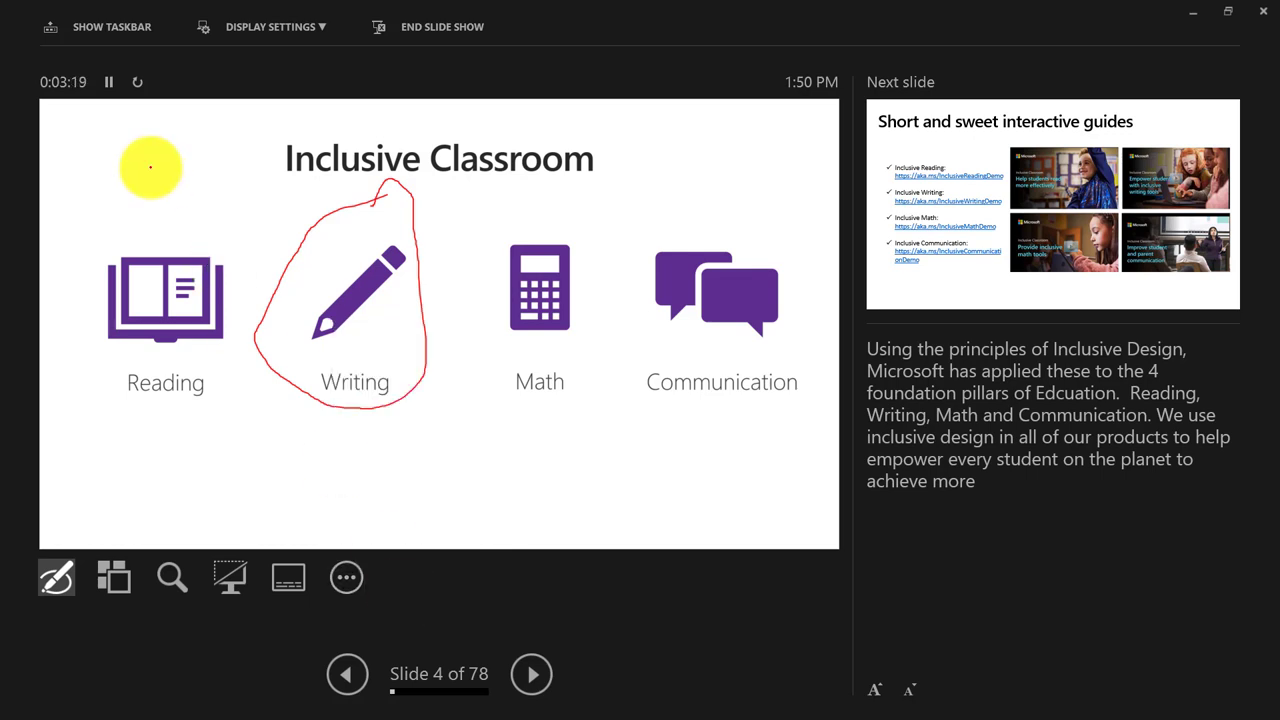
Show the taskbar from Presenter View and switch to OneNote's Demo Notebook.
click(112, 29)
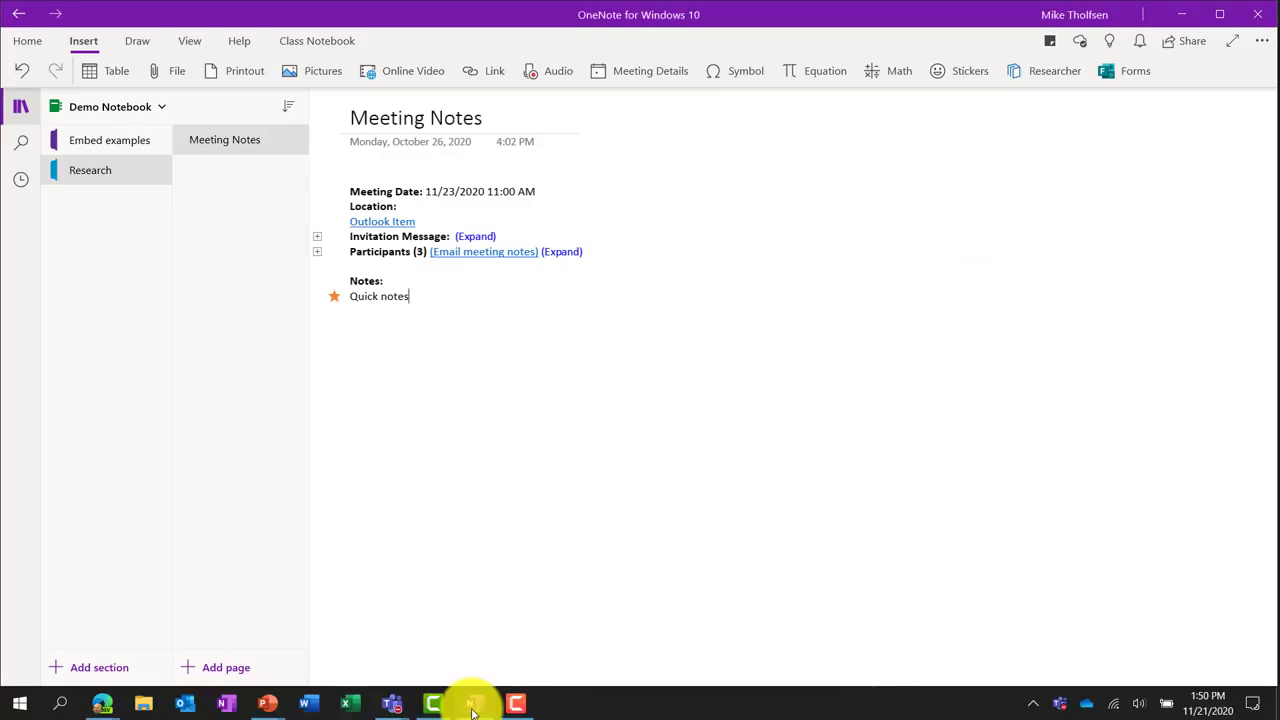
click(475, 704)
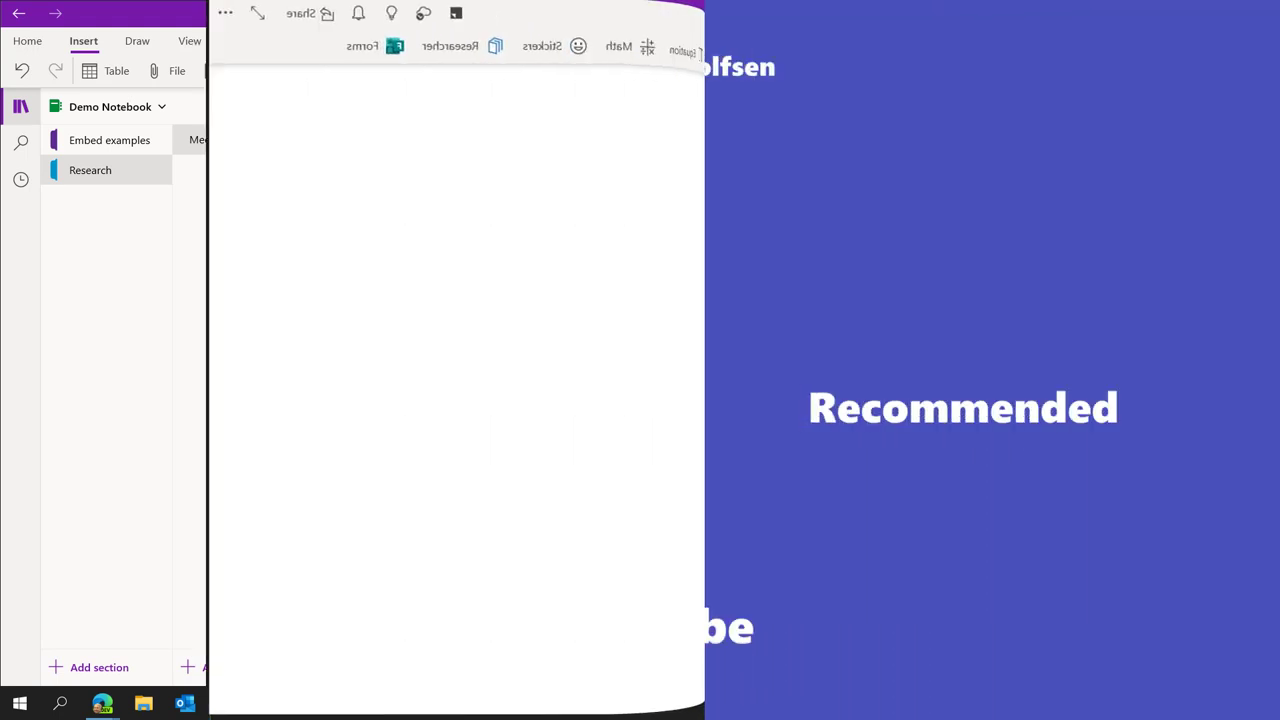